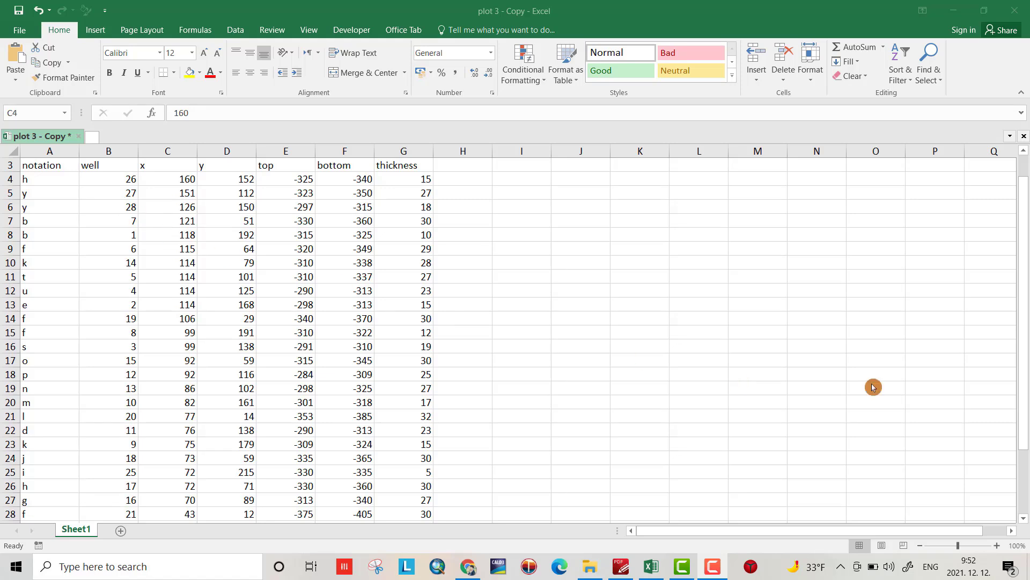
Step: Sort the well data by the well column, smallest to largest
click(107, 257)
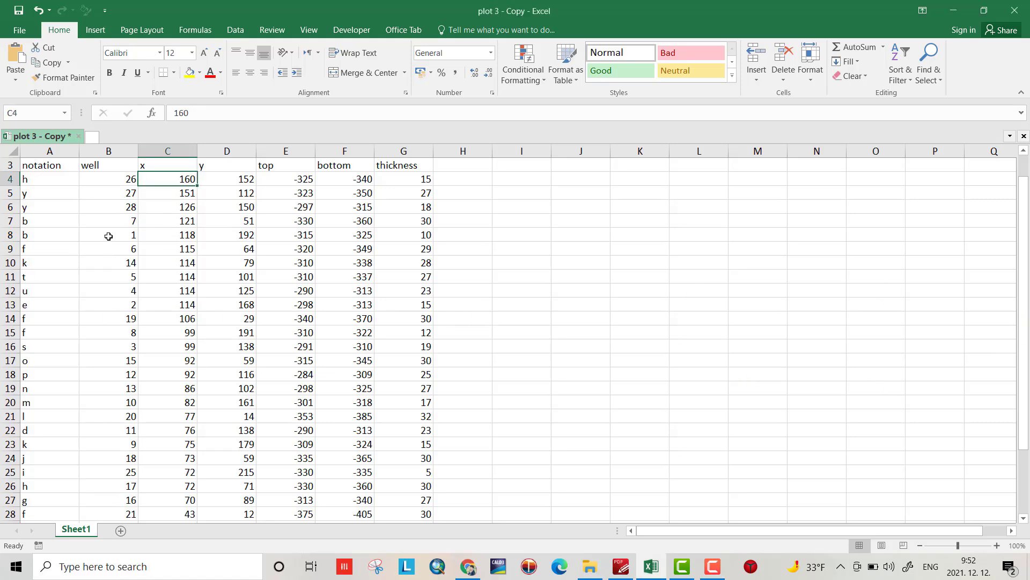
click(109, 236)
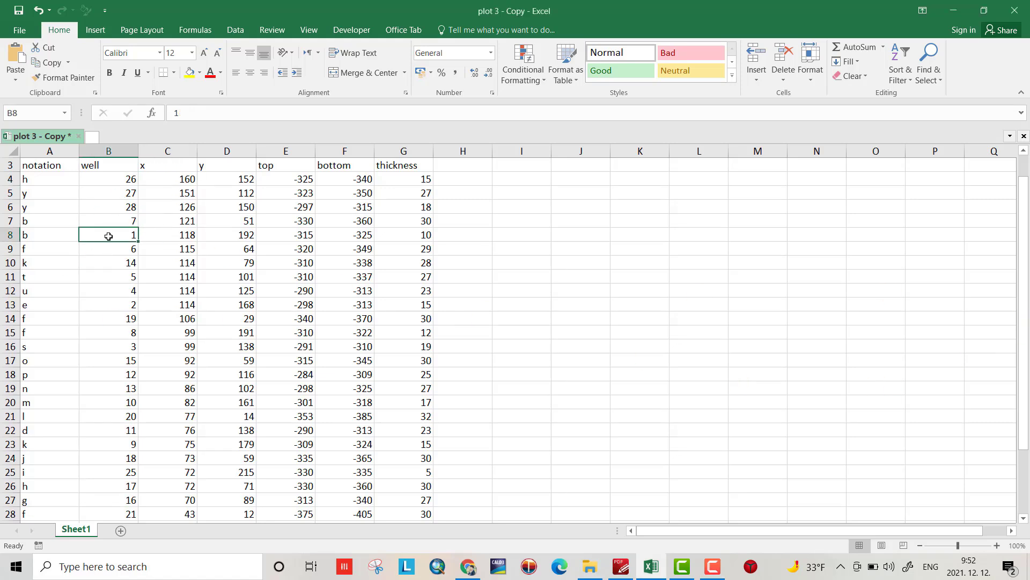
click(900, 78)
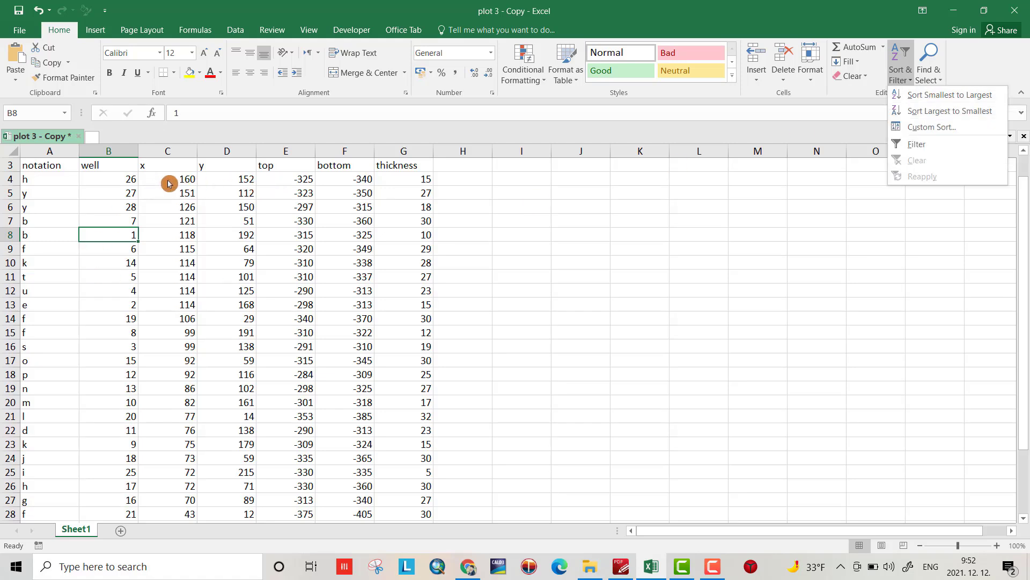
click(947, 102)
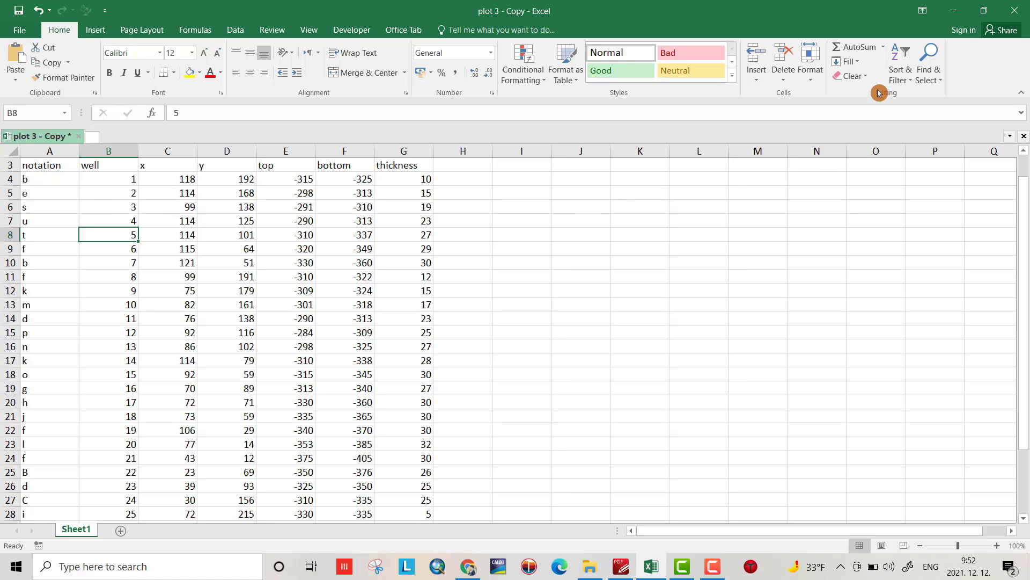
Step: Re-sort the well data by well number, largest to smallest
click(909, 74)
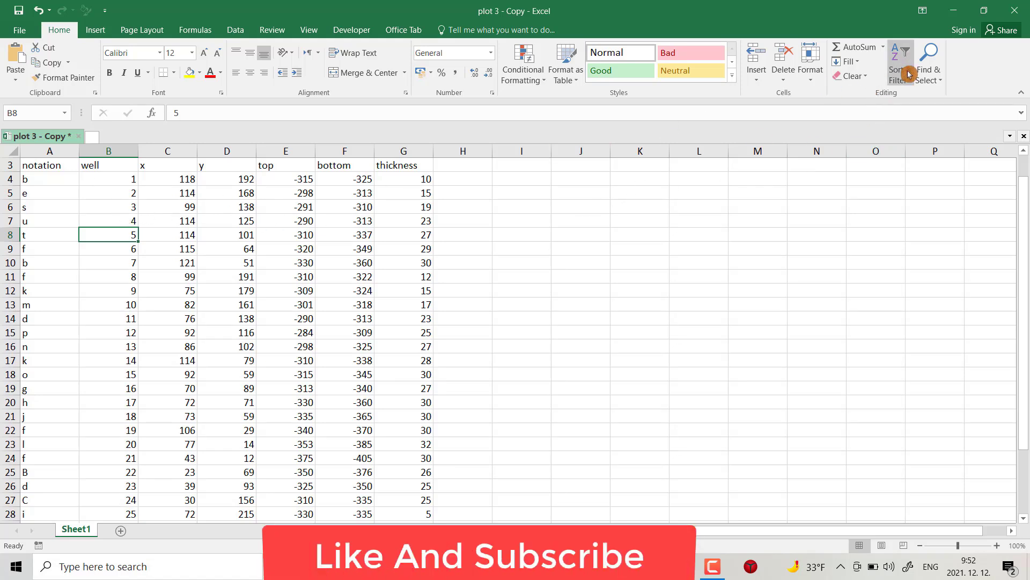
click(909, 74)
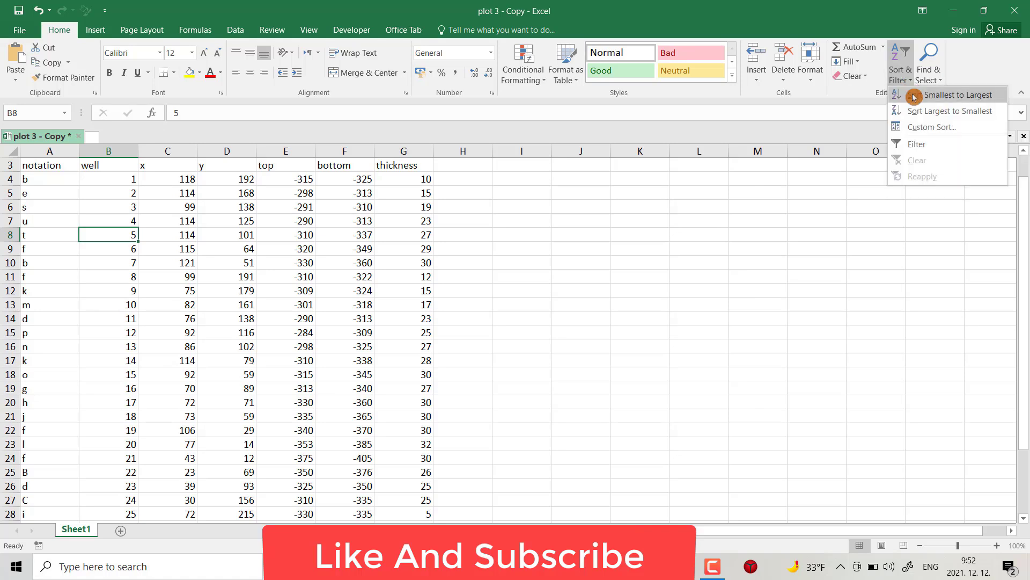
click(924, 112)
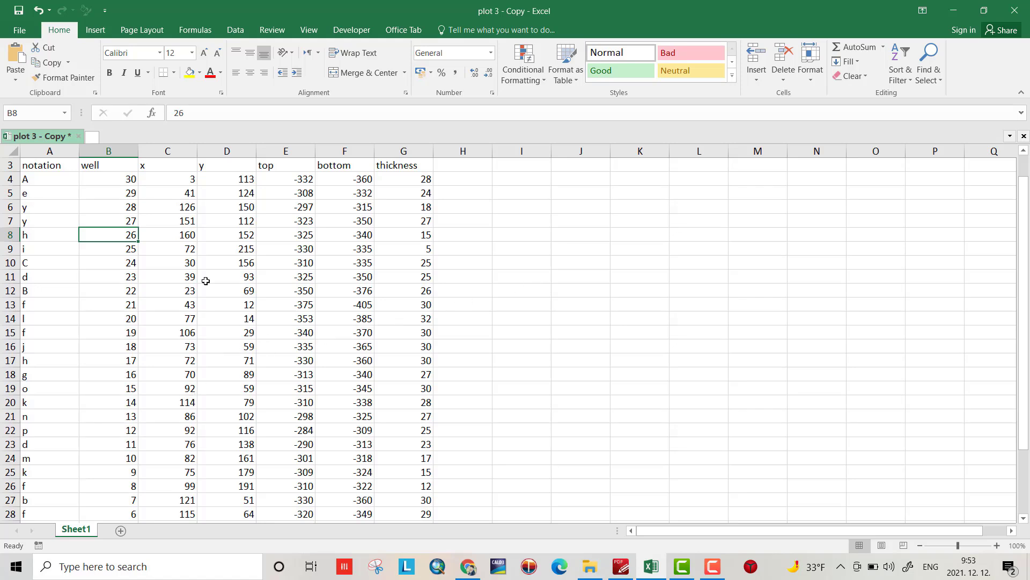
Step: Select a cell in the x column and bring up the Sort & Filter options
click(183, 207)
click(185, 277)
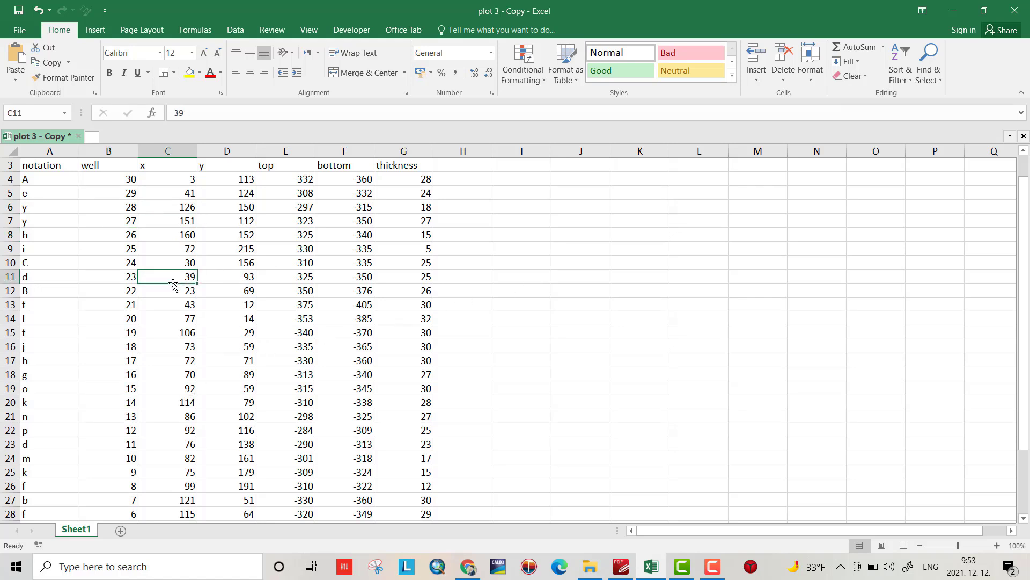
click(918, 82)
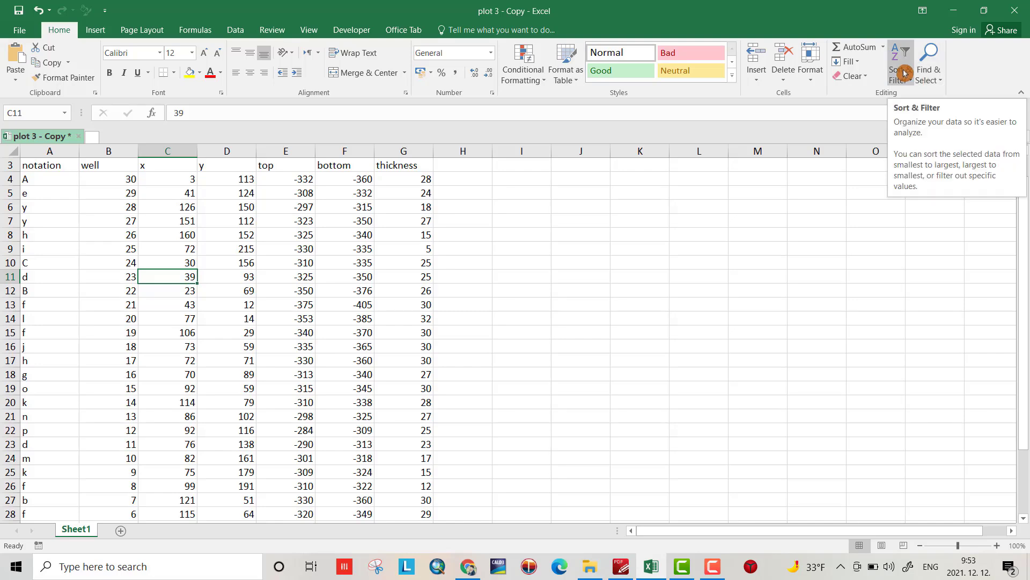
click(905, 74)
Step: Custom-sort the well table by x, largest to smallest, keeping row 3 as headers
click(914, 127)
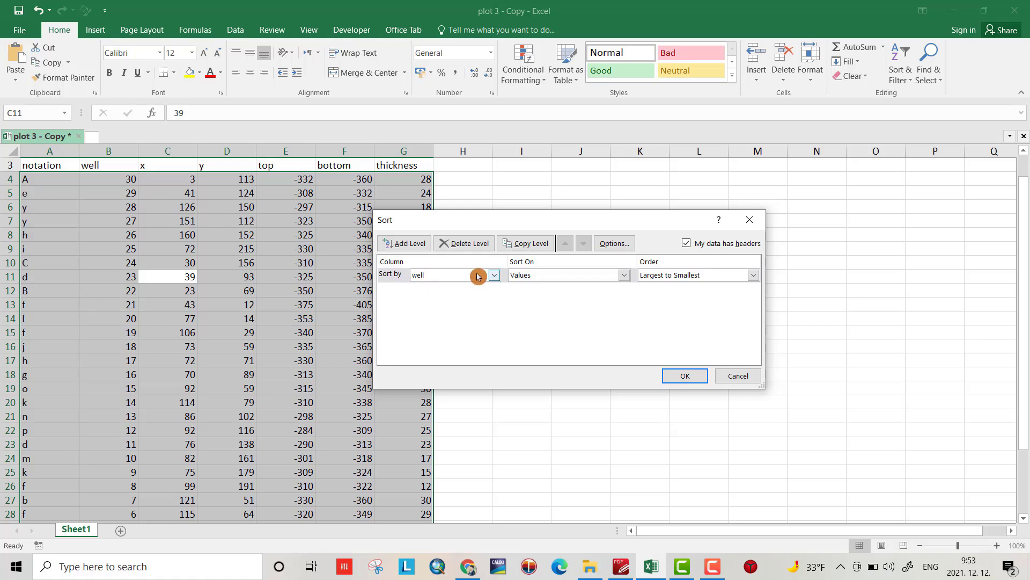
click(495, 277)
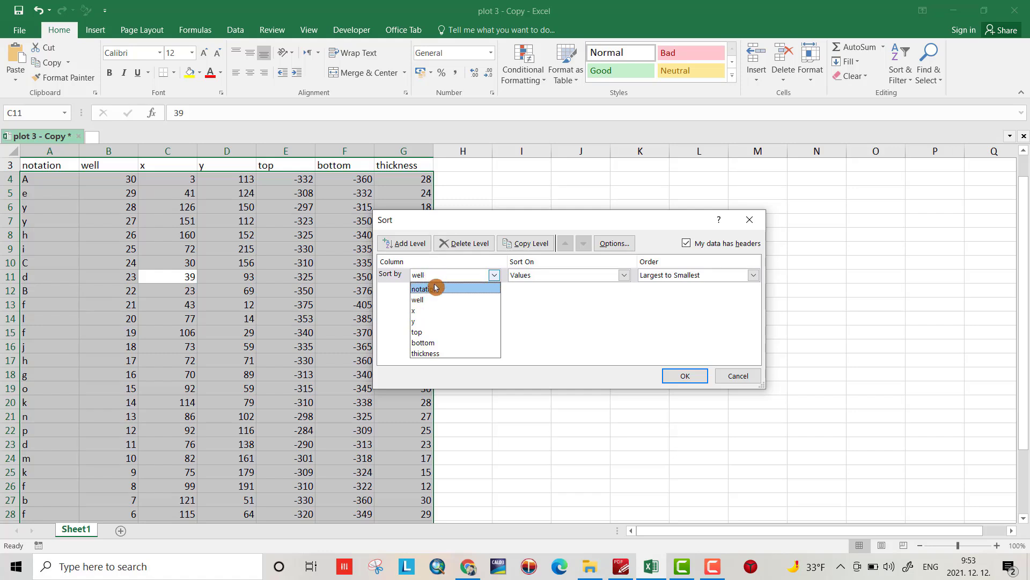
click(418, 310)
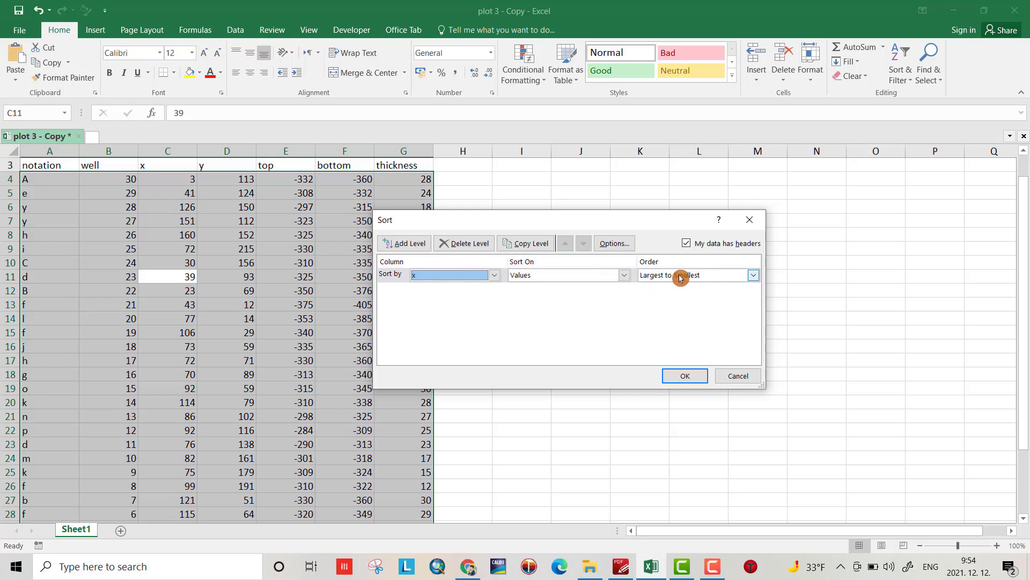
click(689, 246)
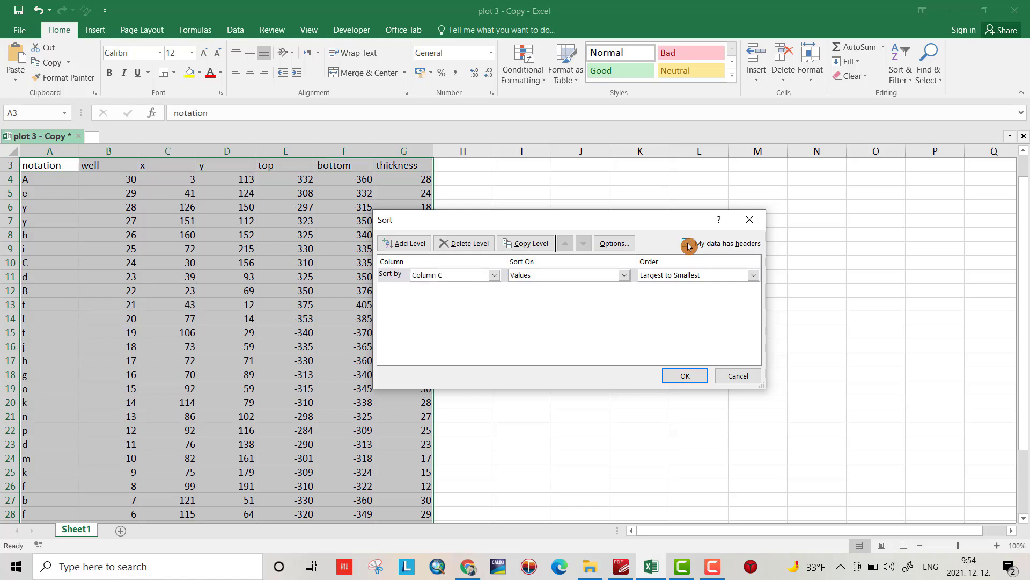
click(689, 246)
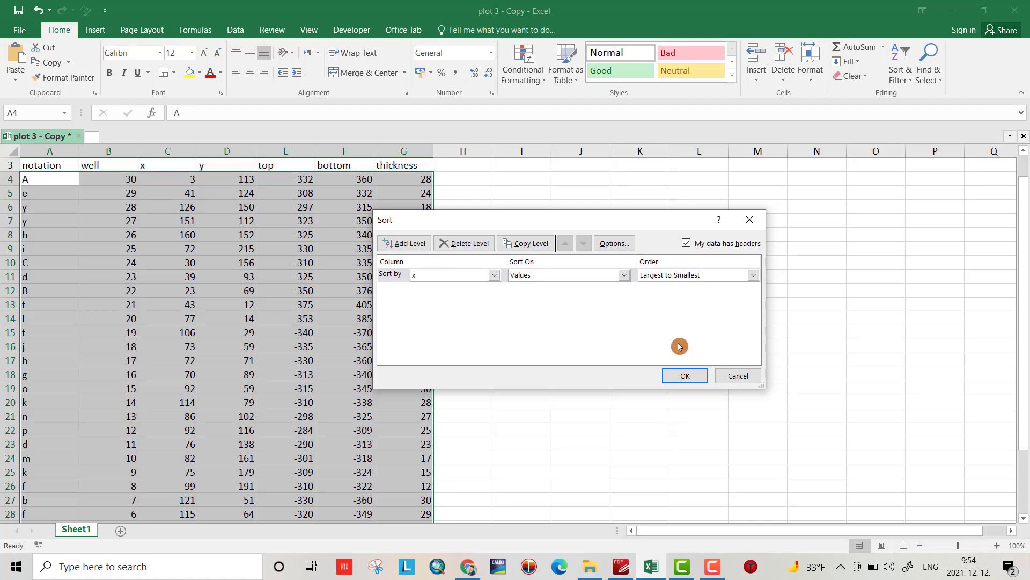
click(689, 377)
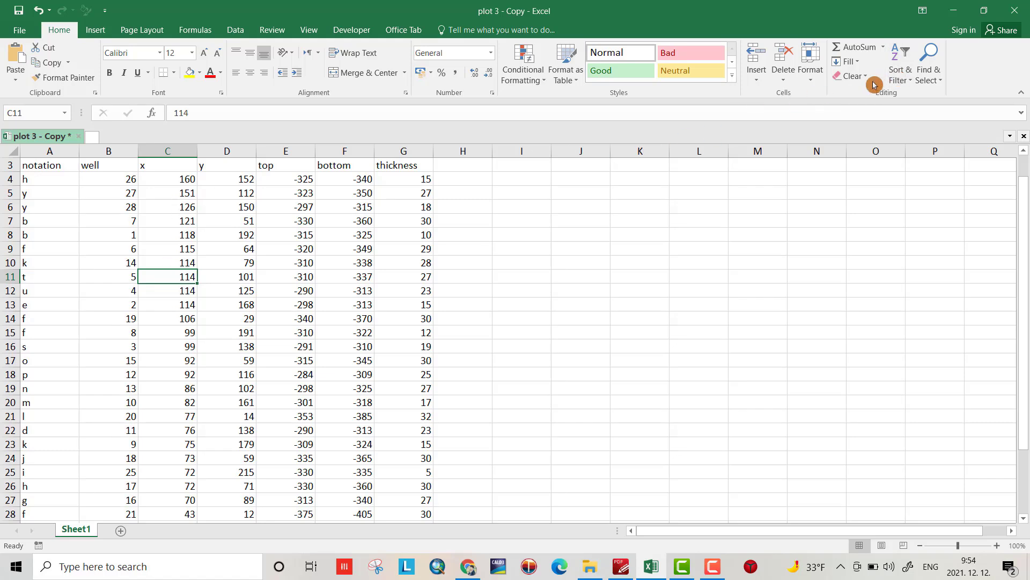
Step: Add a second sort level on notation, A to Z, after x descending
click(903, 74)
click(918, 129)
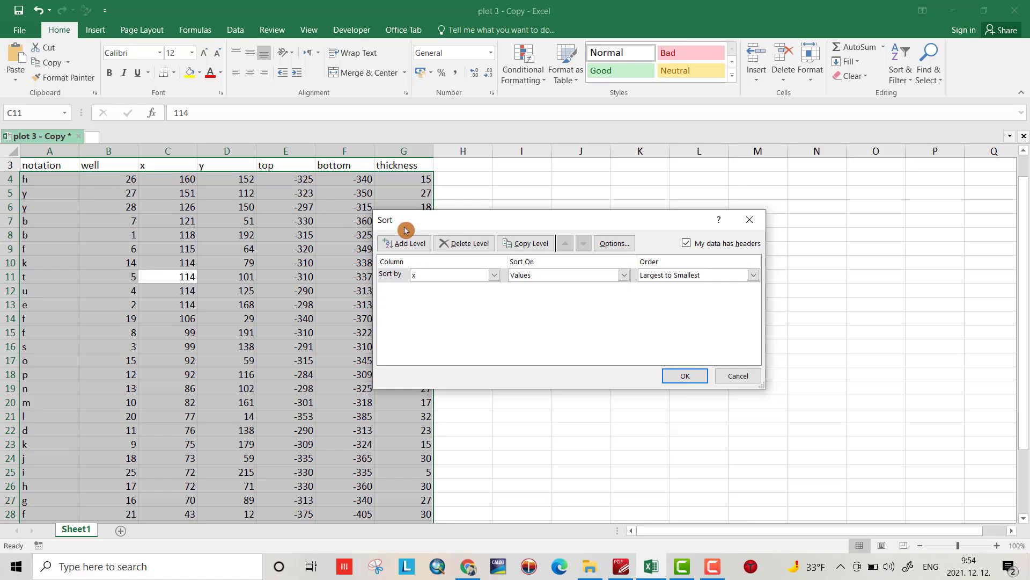
click(403, 244)
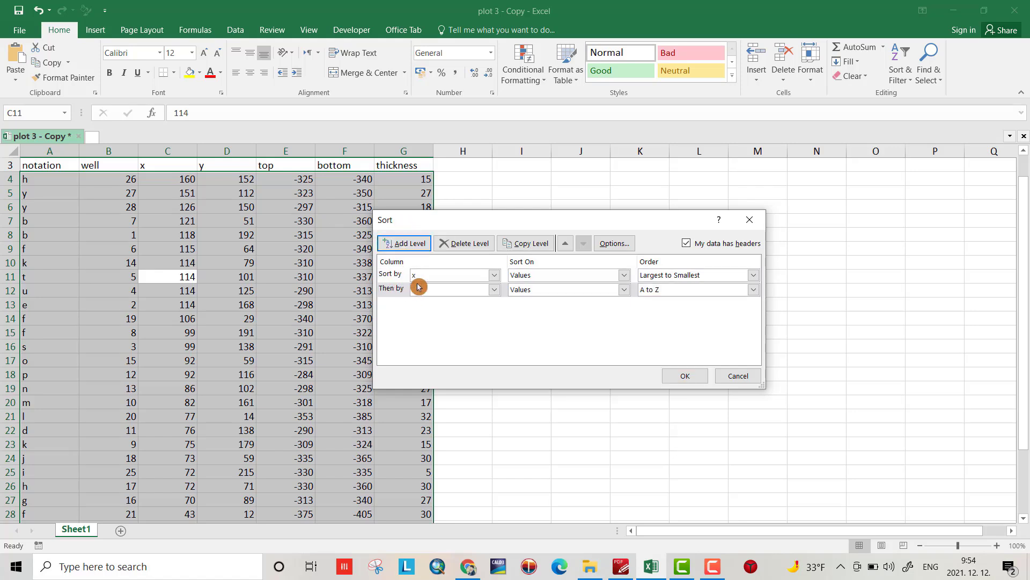
click(494, 294)
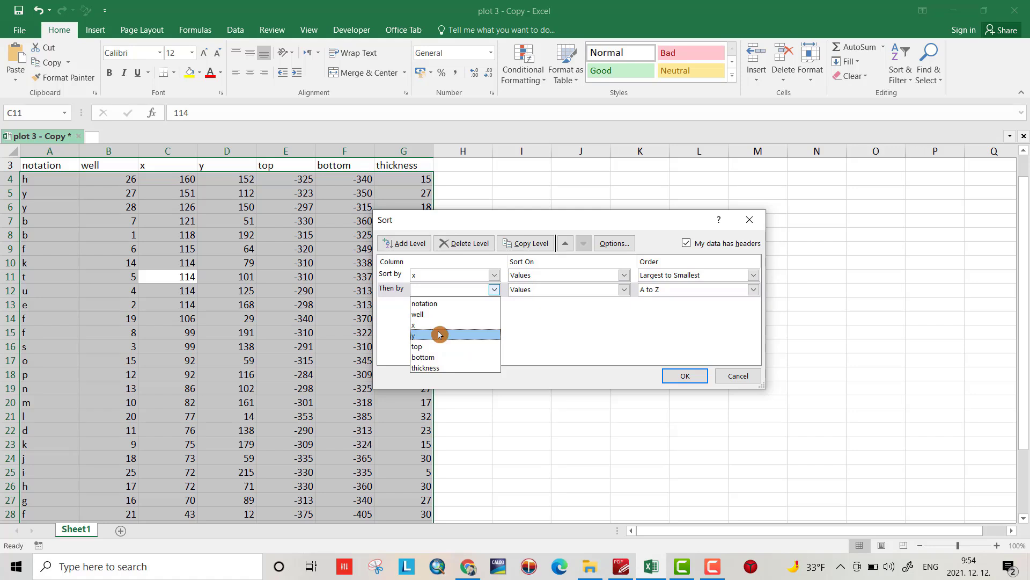
click(430, 304)
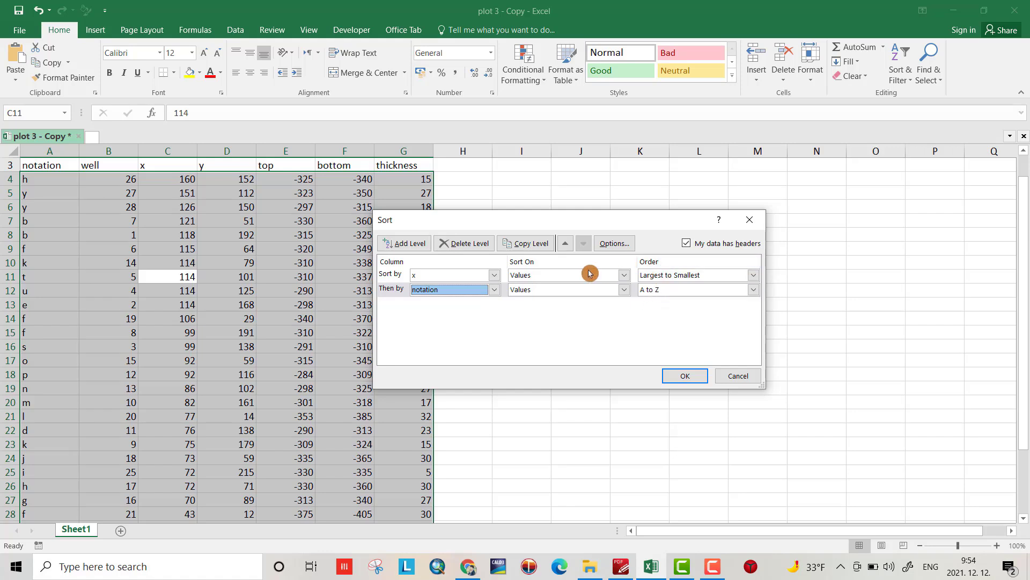
click(684, 376)
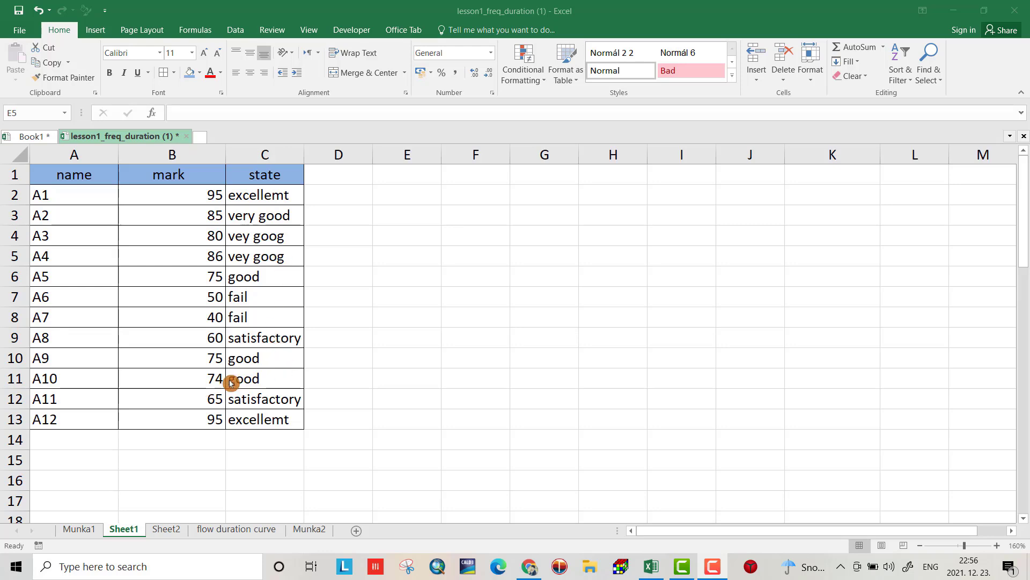
Step: Look over the discharge table below, then select the score table A1:C13
scroll(62, 191, down, 9)
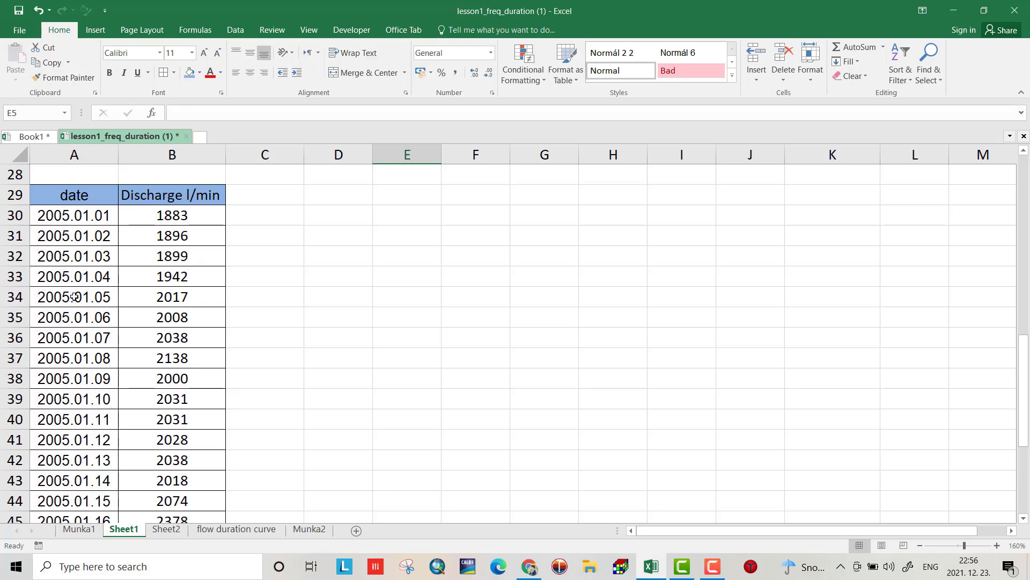
drag(1025, 344, 1019, 436)
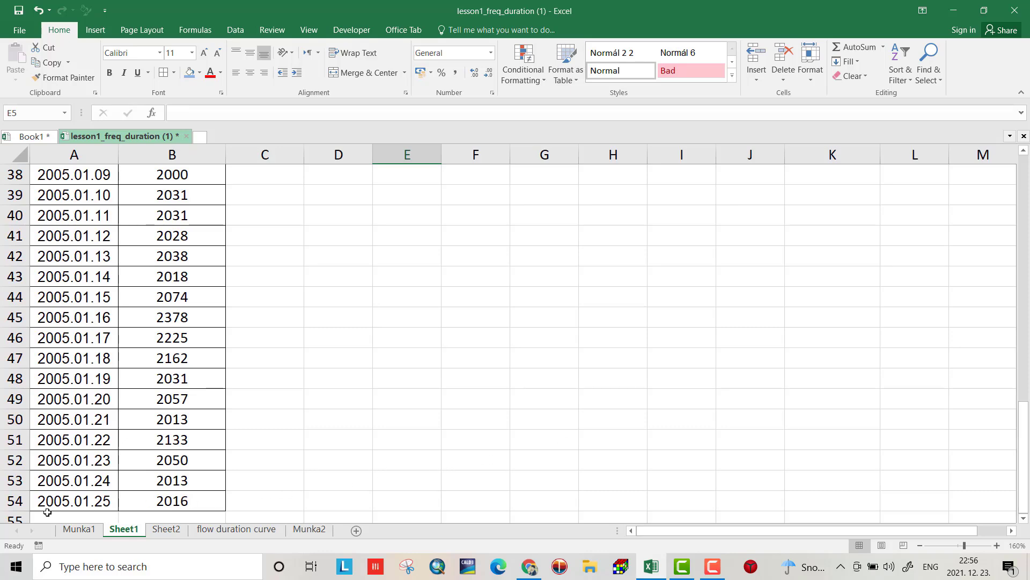
drag(1020, 448, 1026, 191)
drag(59, 173, 301, 424)
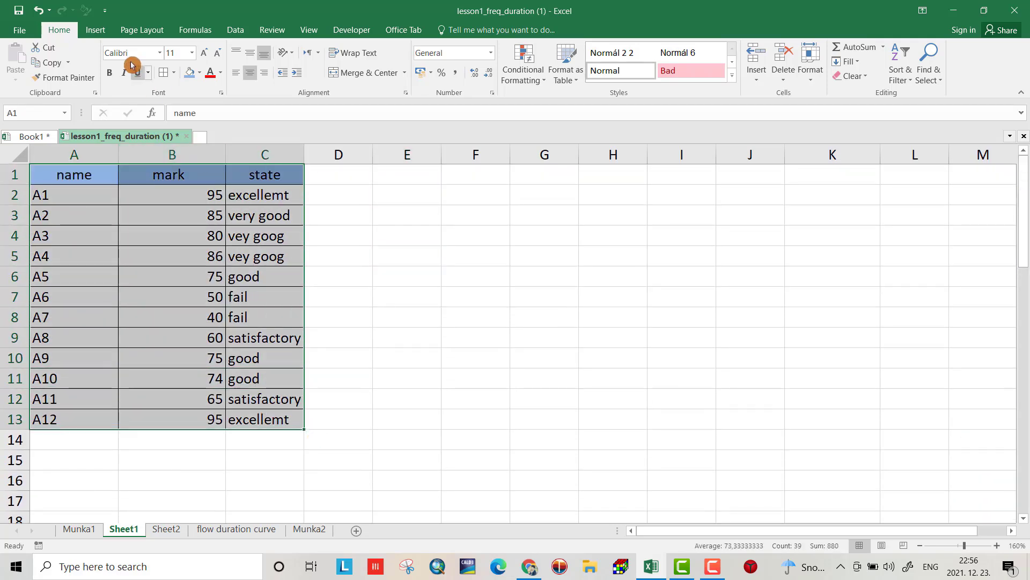
Step: Turn on AutoFilter for the name, mark and state score table
click(237, 30)
click(421, 60)
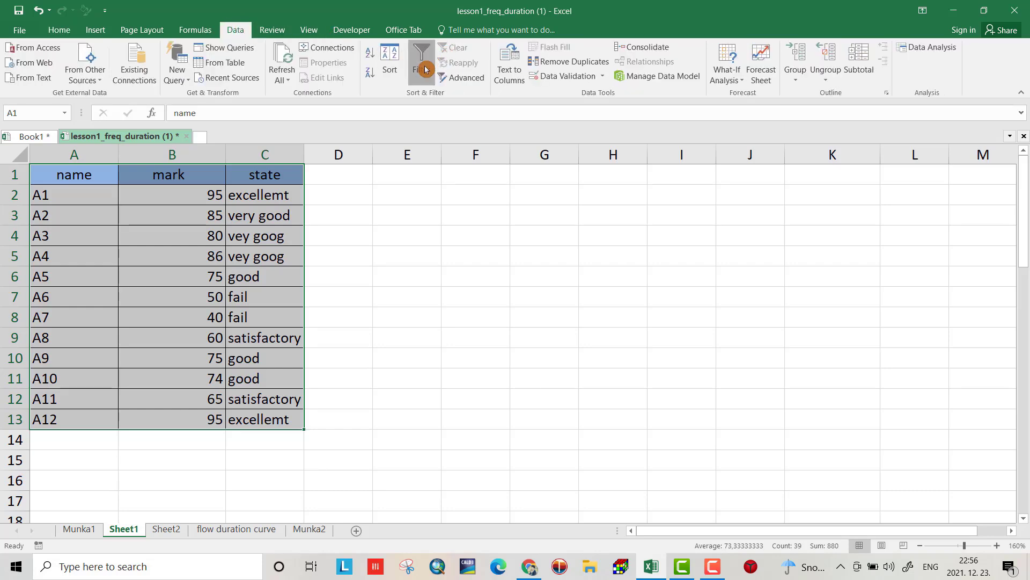
click(485, 212)
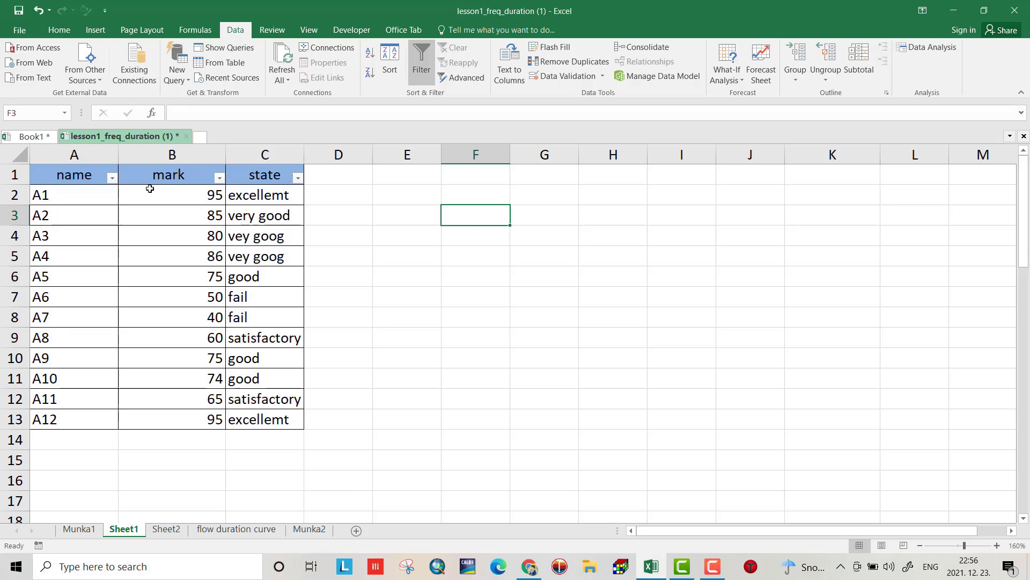
Step: Filter the state column to only excellemt, very good and vey goog
click(297, 179)
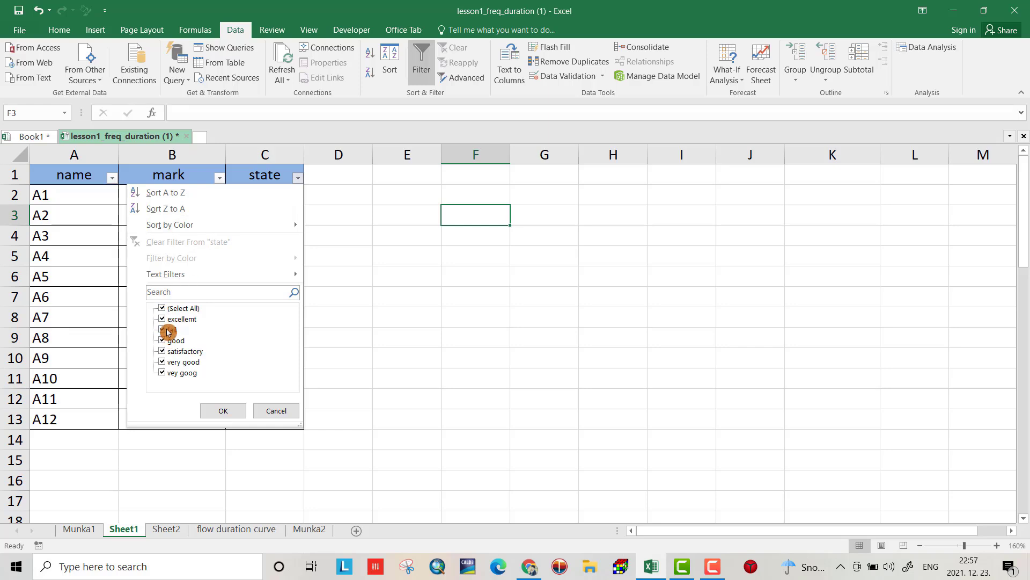
click(162, 308)
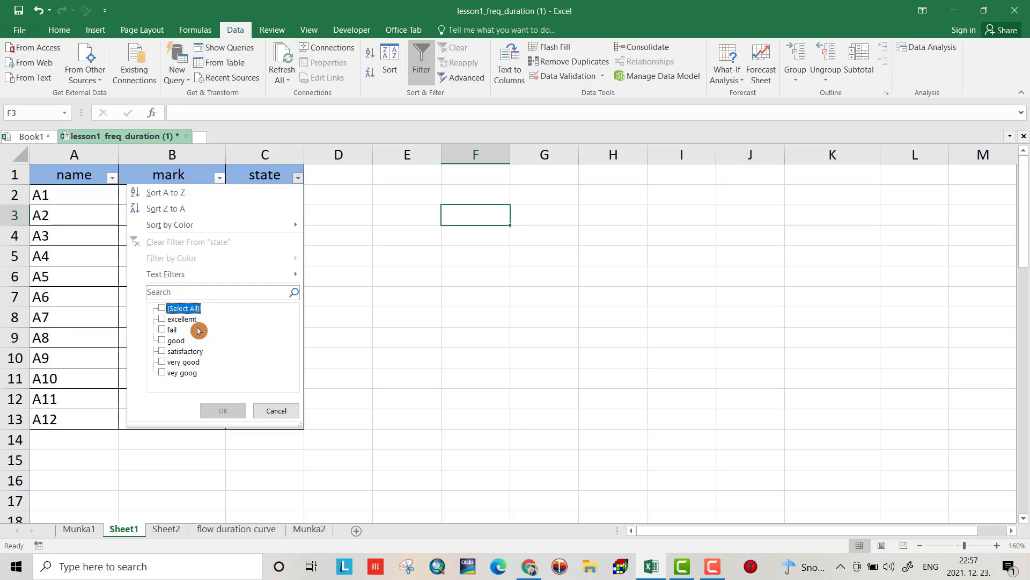
click(167, 319)
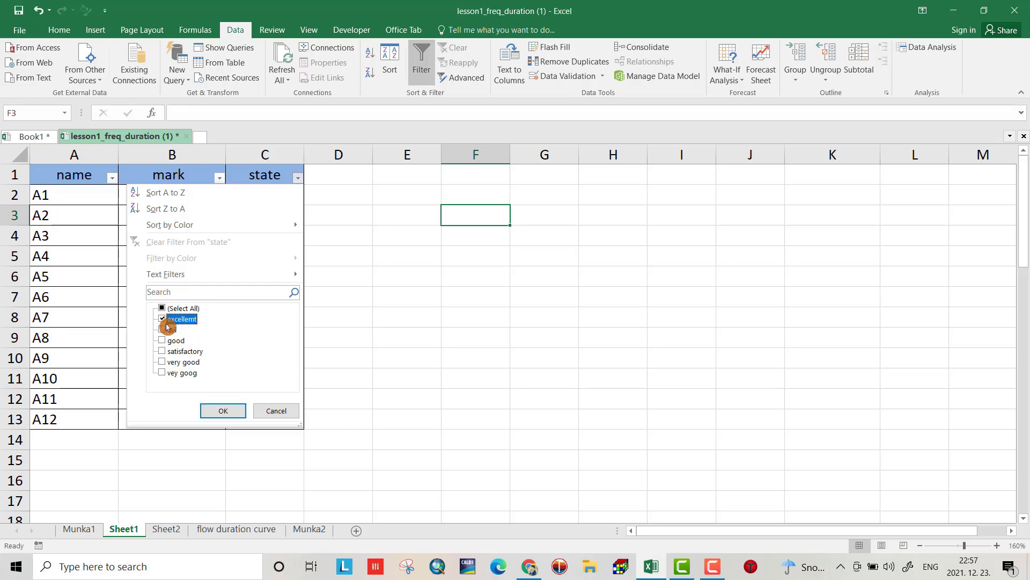
click(164, 364)
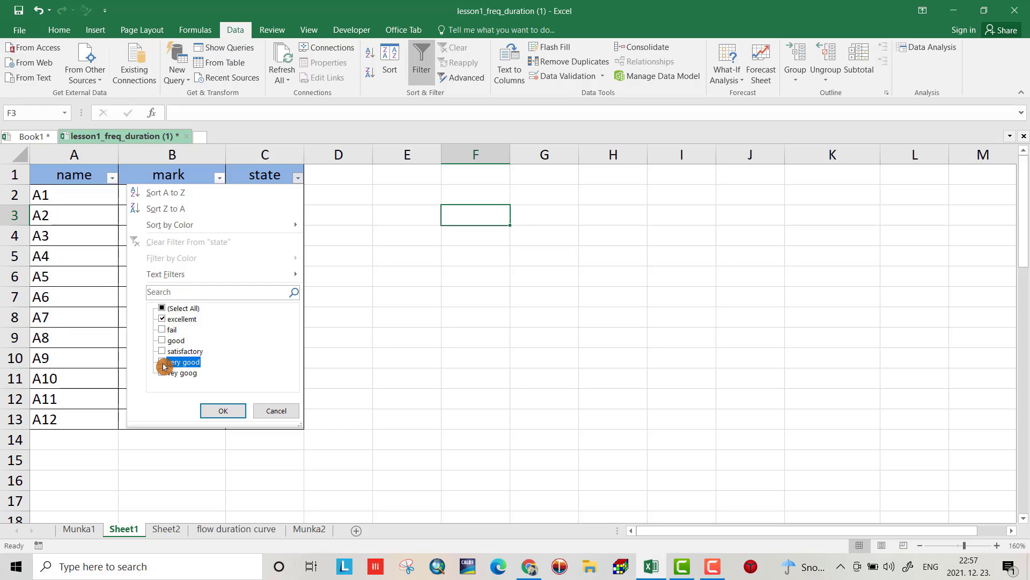
click(163, 373)
click(225, 411)
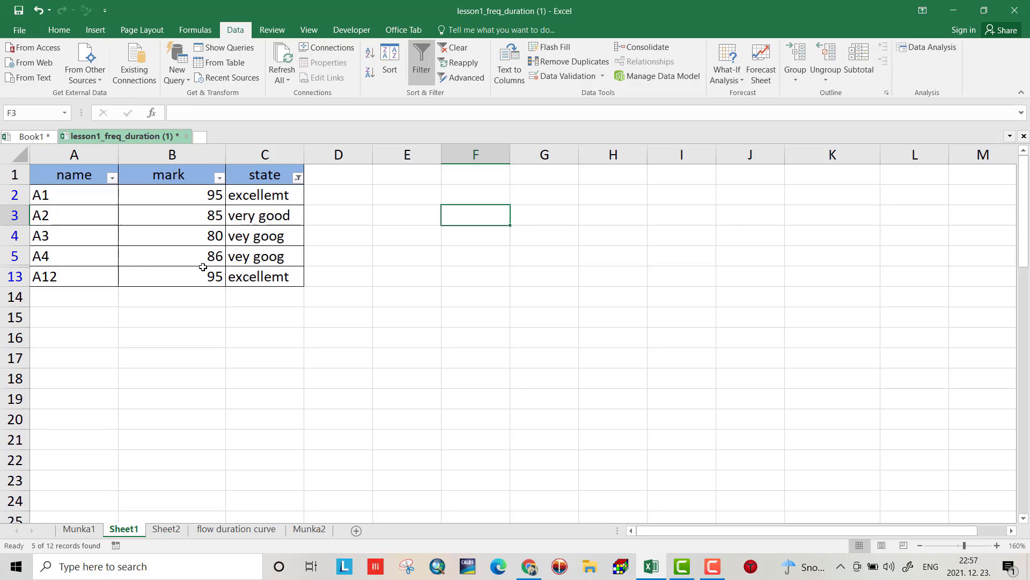
Step: Exclude marks 86 and 80 in the mark filter, keeping only 85 and 95
click(220, 178)
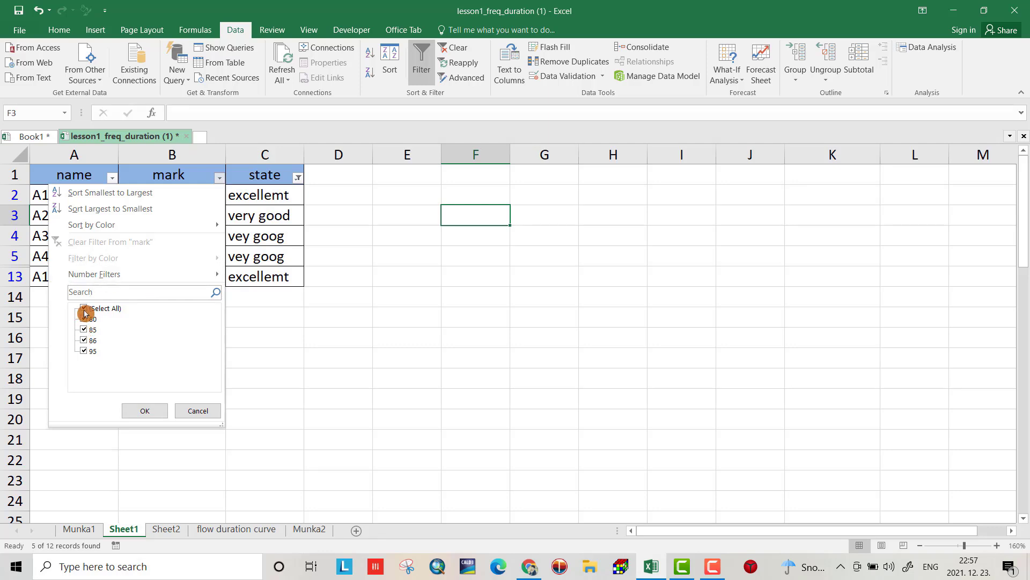
click(83, 343)
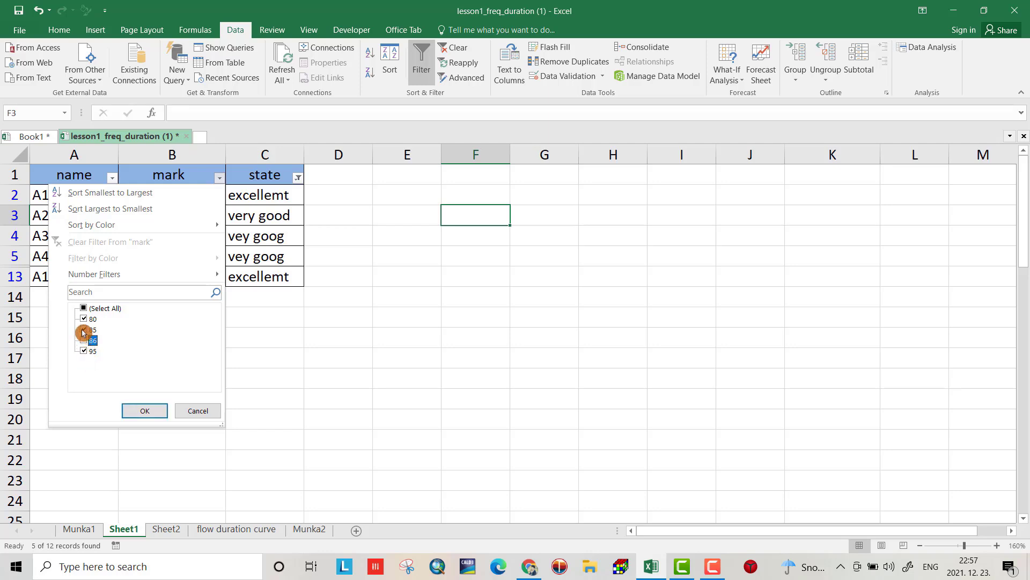
click(84, 318)
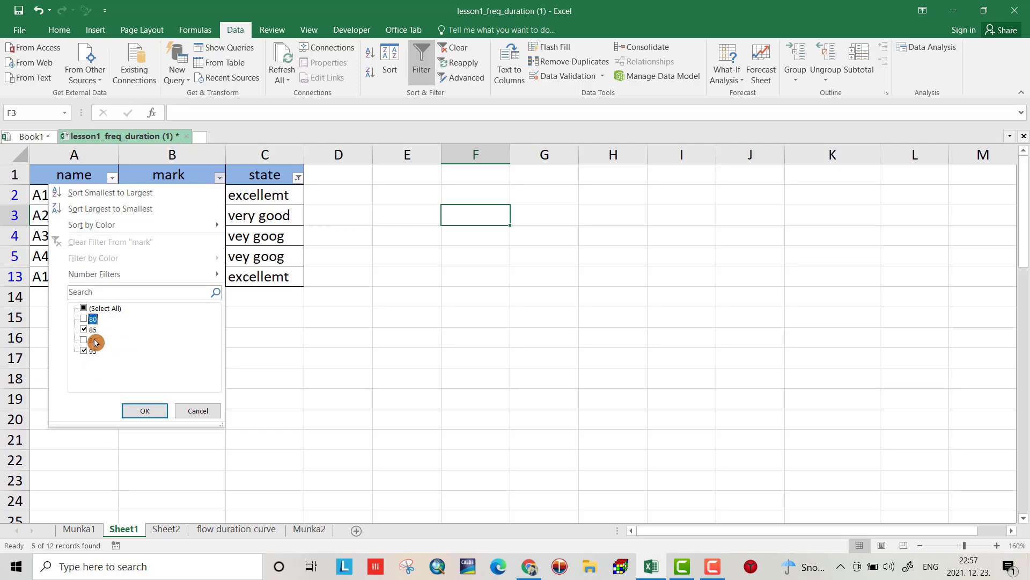
click(145, 410)
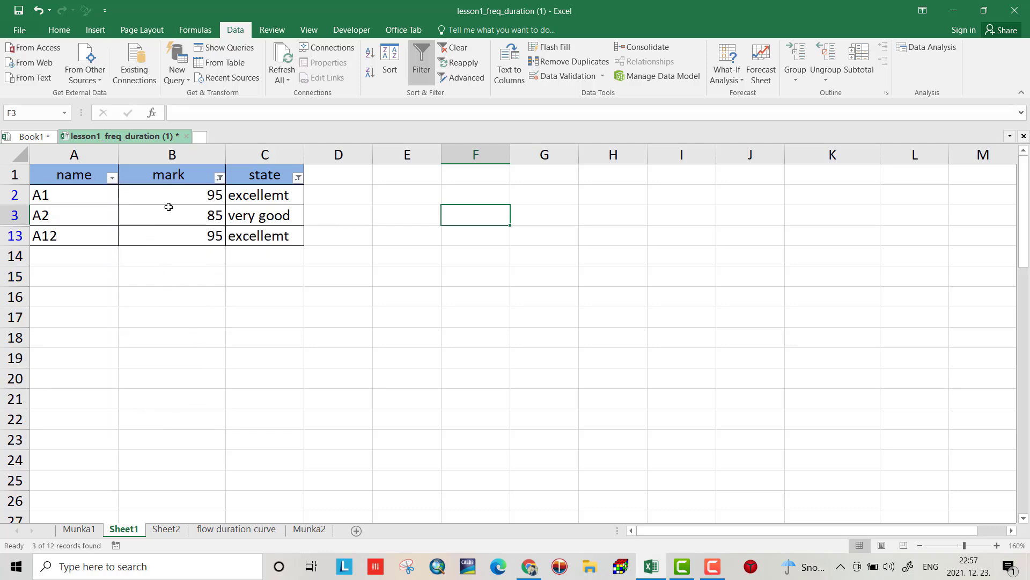
Step: Remove the score table's filter and enable filtering on the discharge table A29:B54
drag(1024, 204, 1023, 416)
scroll(473, 462, down, 1)
scroll(474, 462, down, 3)
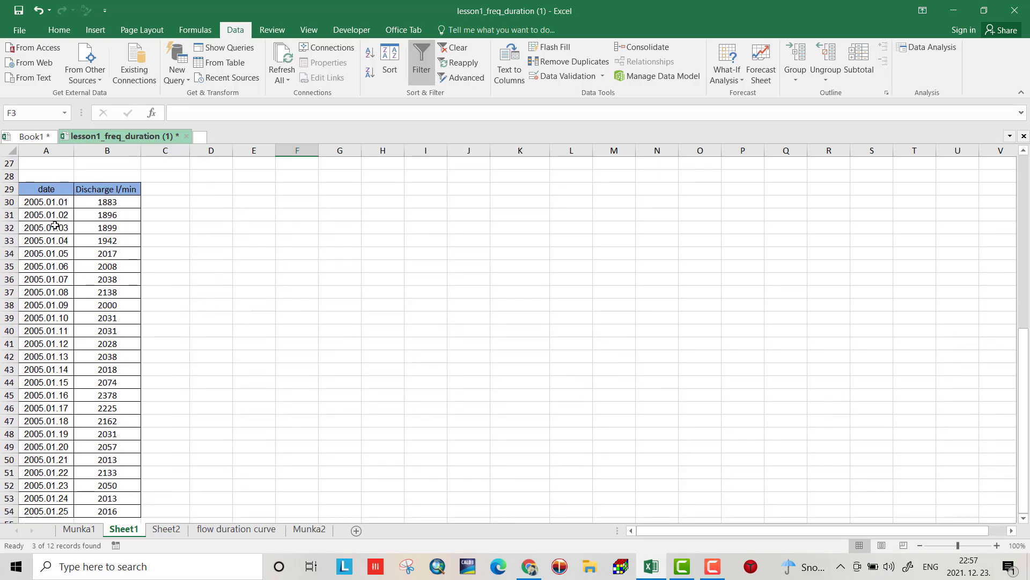
drag(32, 185, 124, 514)
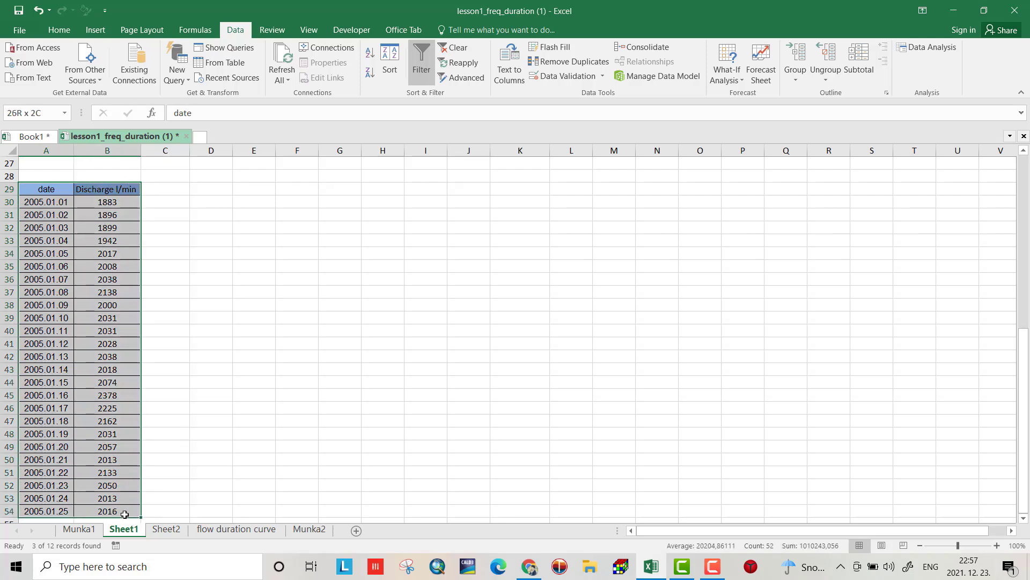
click(421, 61)
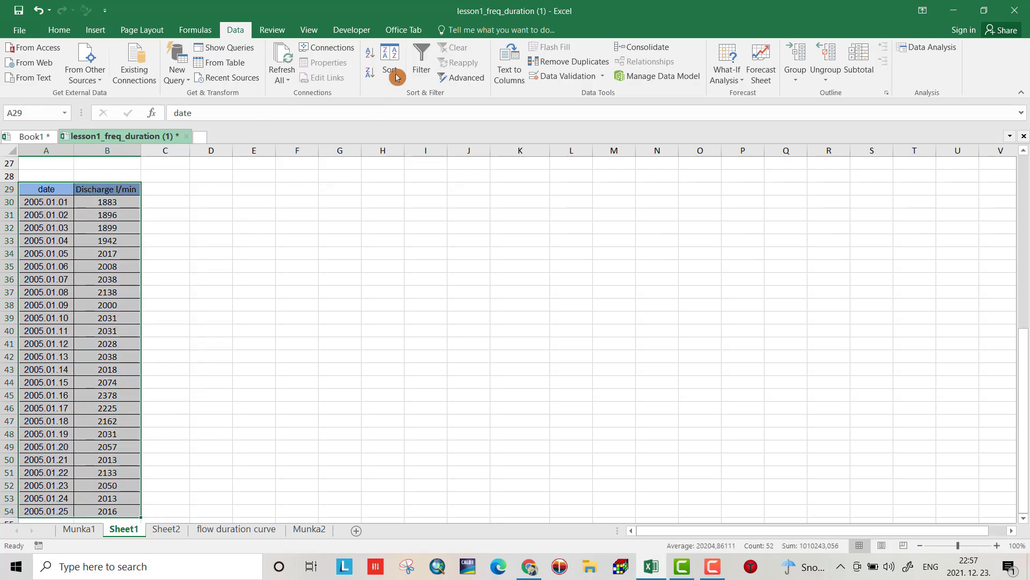
click(424, 71)
click(292, 252)
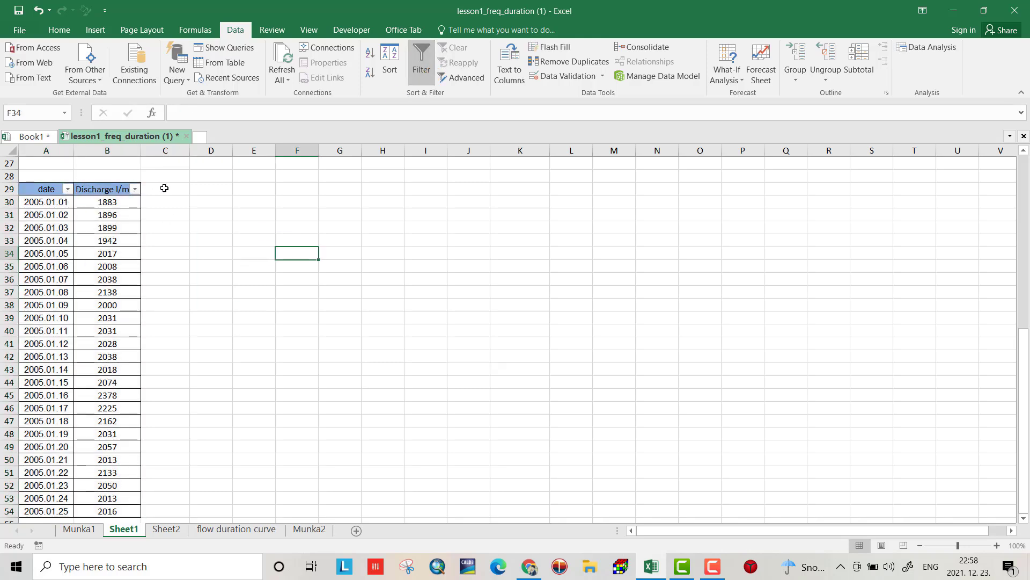
Step: Filter the date column to dates between 2005.01.06 and 2005.01.20
click(67, 189)
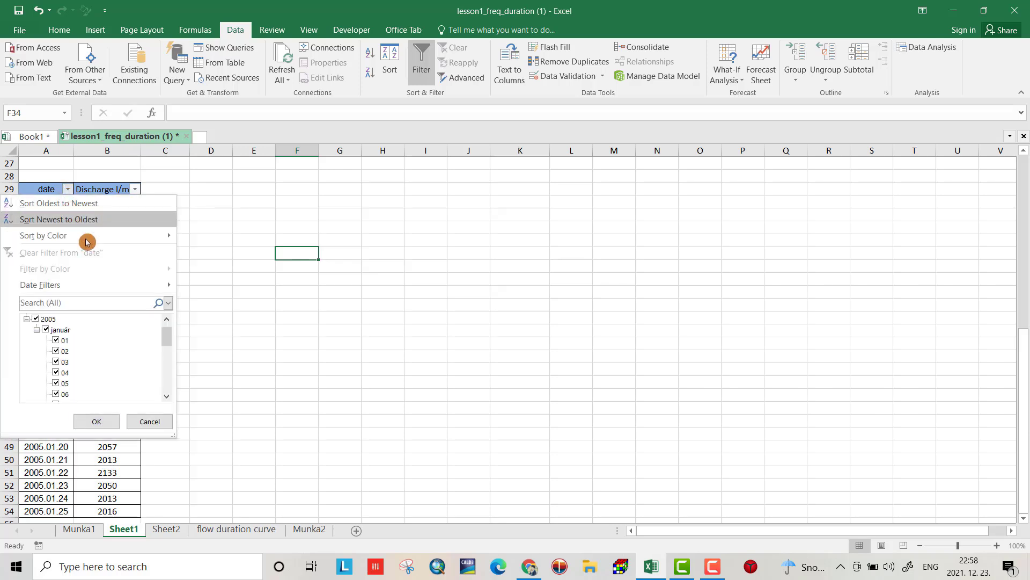
mouse_move(47, 286)
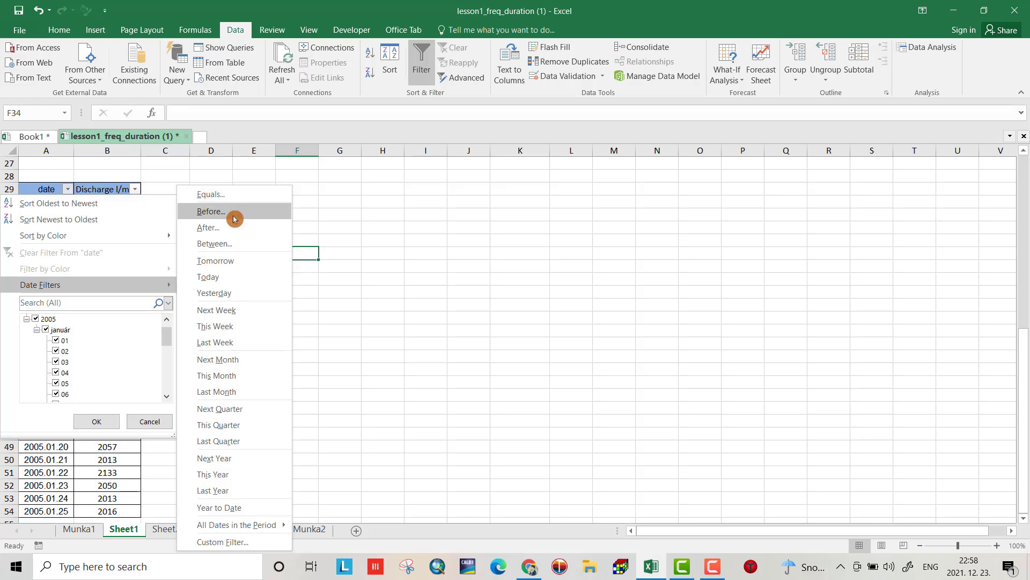
click(224, 248)
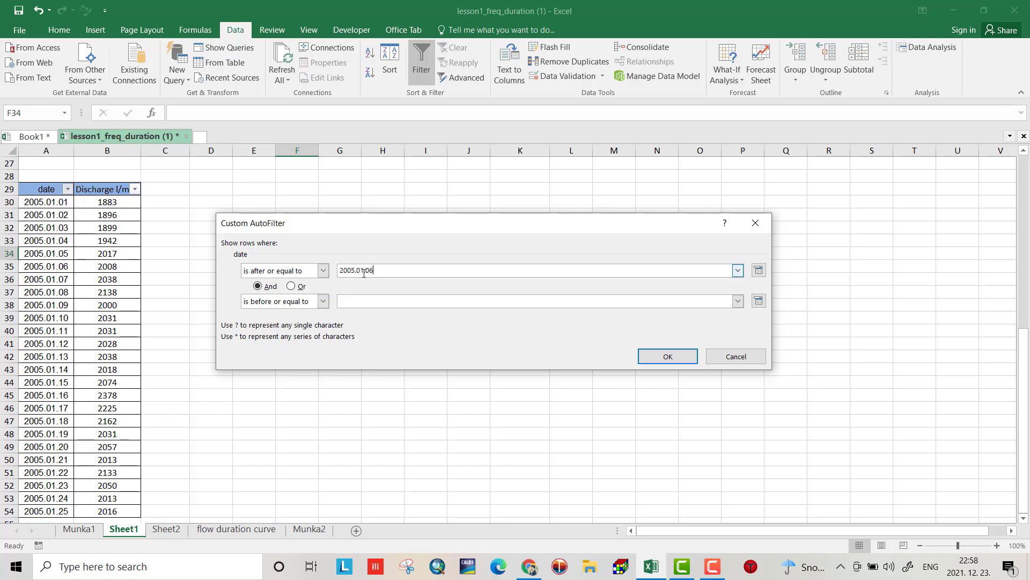
drag(374, 270, 341, 277)
key(ctrl+c)
click(350, 301)
key(ctrl+v)
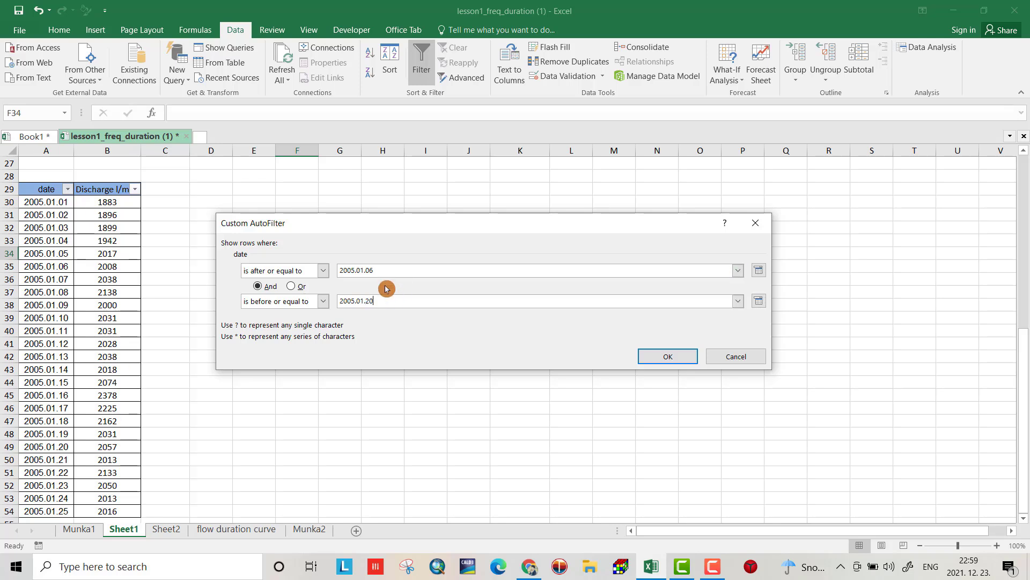
click(668, 356)
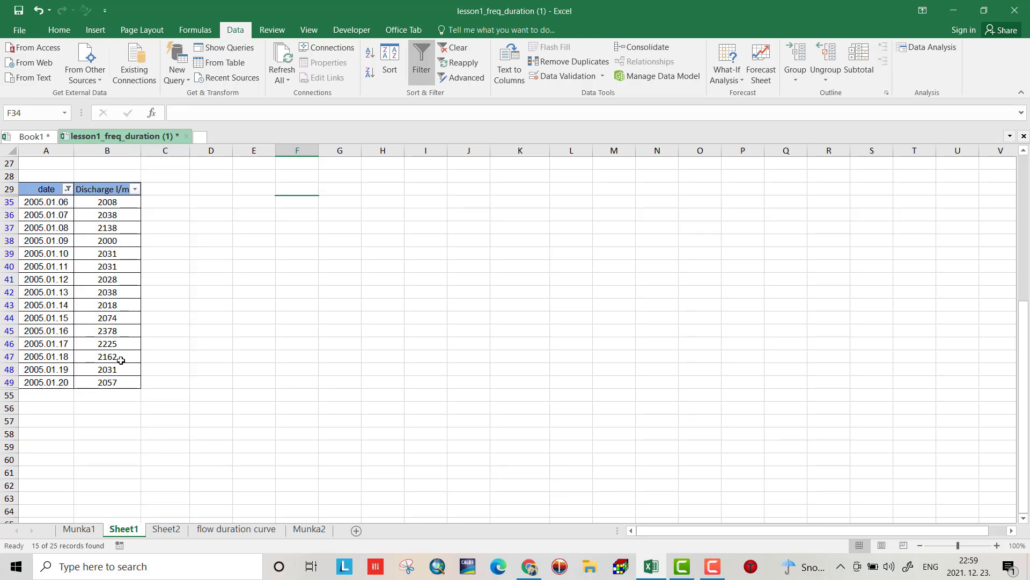
Step: Start an 'is greater than' Discharge l/min filter, entering 2100 then erasing it
click(137, 190)
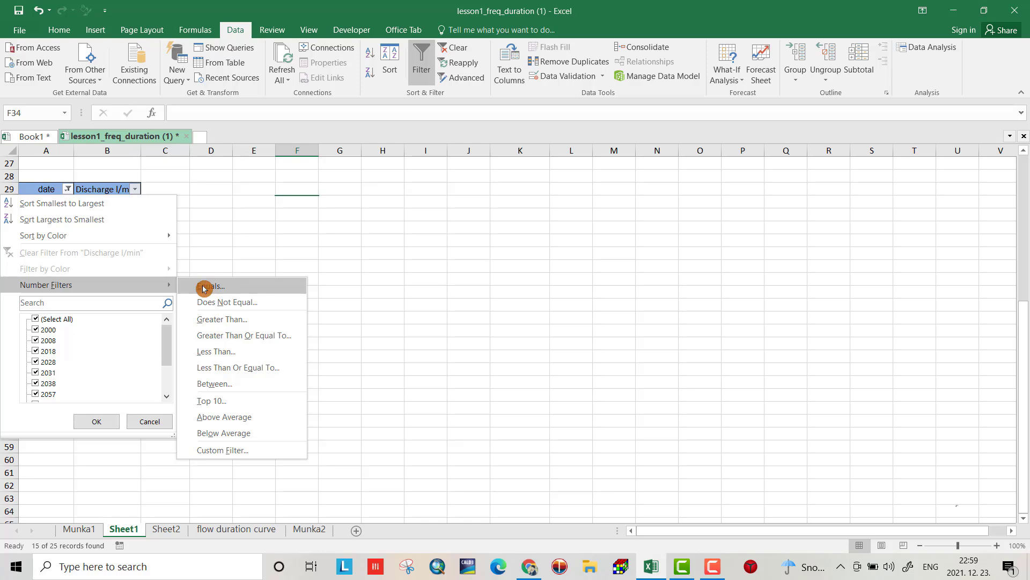
click(217, 320)
text(2100)
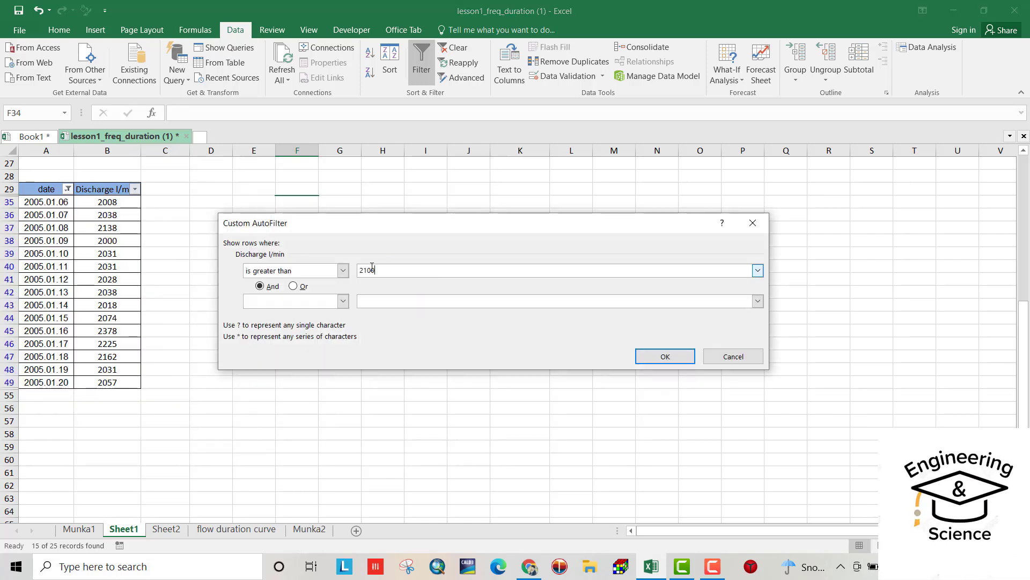
key(BackSpace)
key(BackSpace)
key(BackSpace)
key(BackSpace)
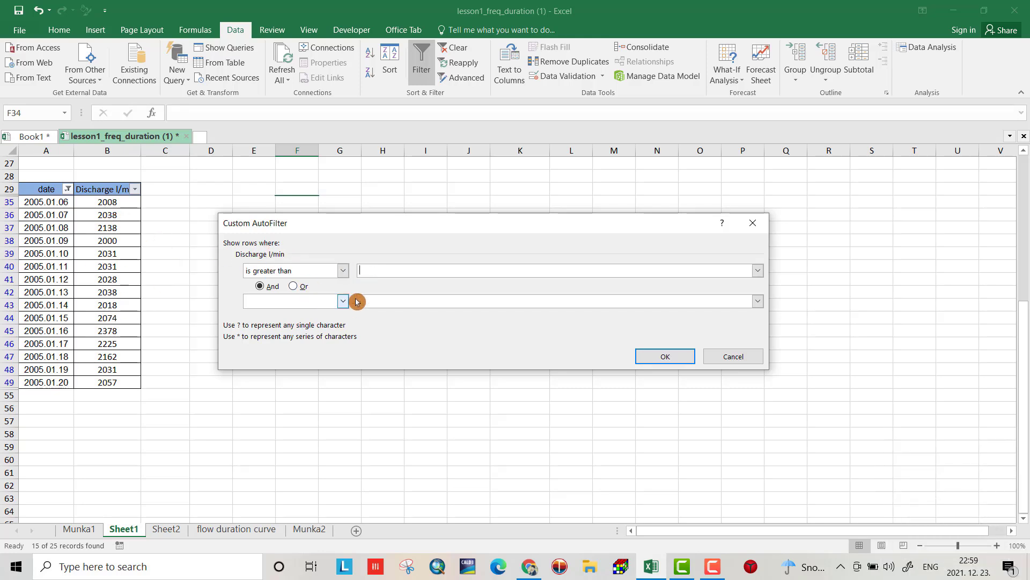